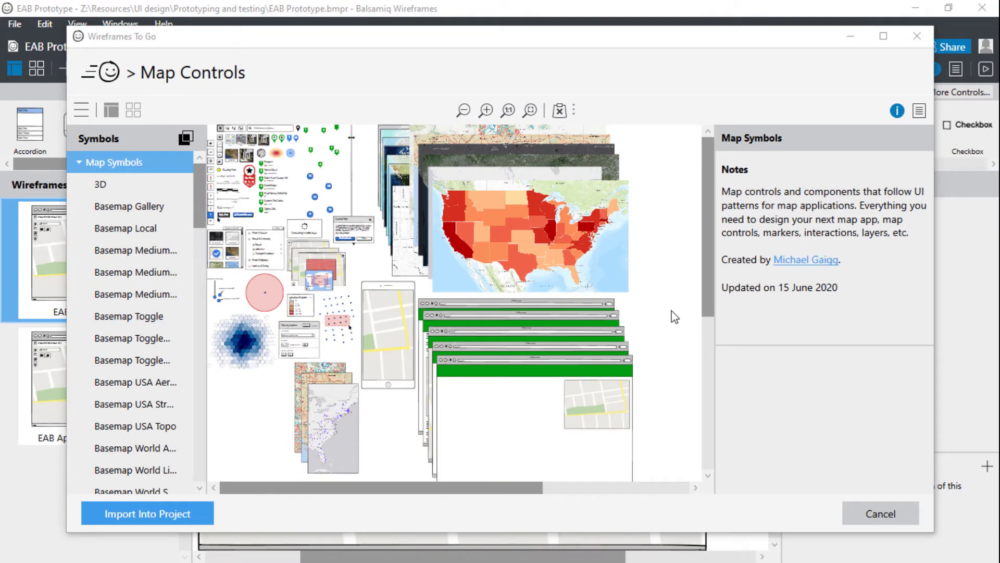
- View the Map Controls symbols at actual size, scrolling through map buttons, markers and scale bars
{"action": "left_click", "coordinate": [675, 316]}
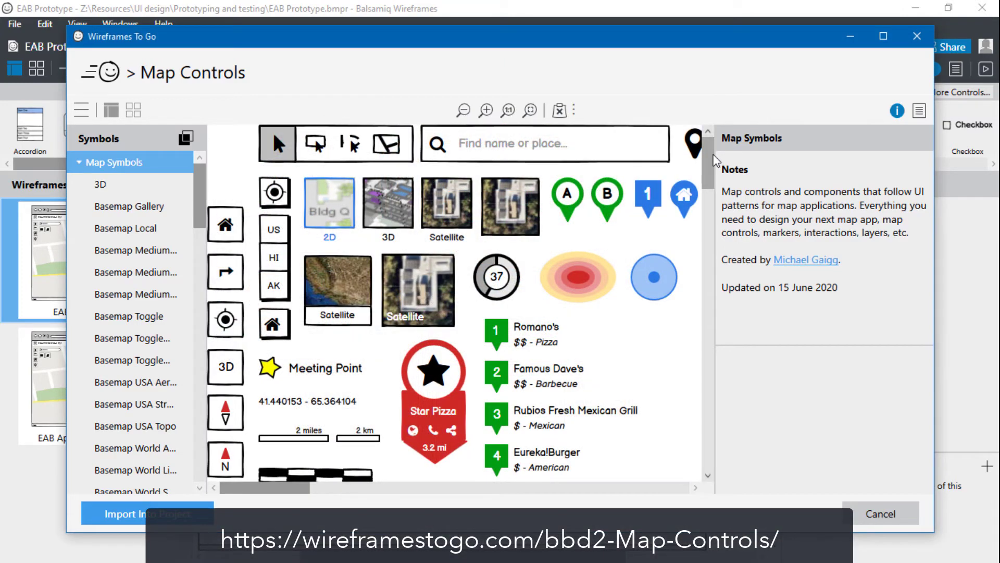
{"action": "left_click_drag", "start_coordinate": [715, 156], "coordinate": [716, 302]}
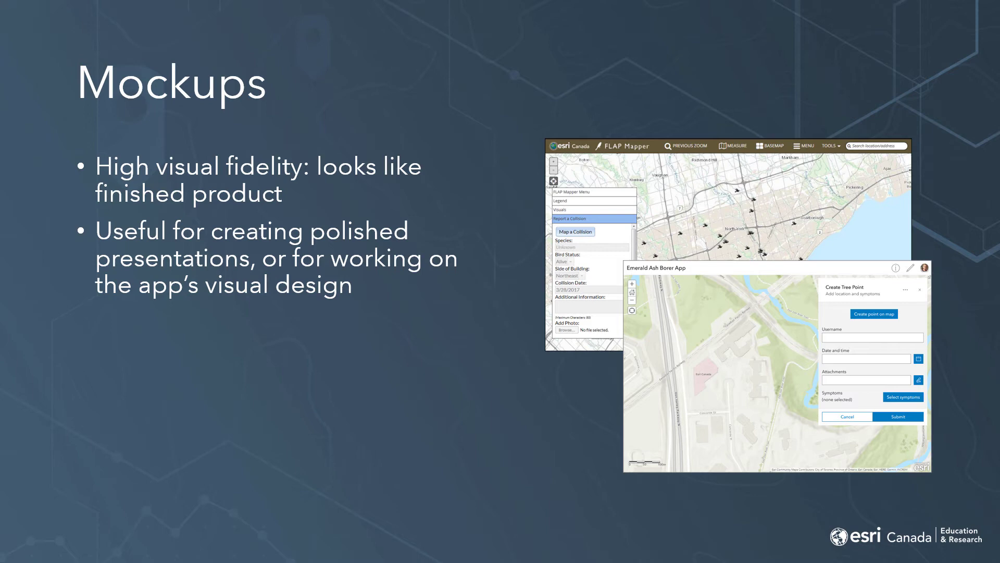
- Reveal the Figma, Sketch, Adobe XD slide bullet, then place a Page title app bar on the Android frame
{"action": "key", "text": "Right"}
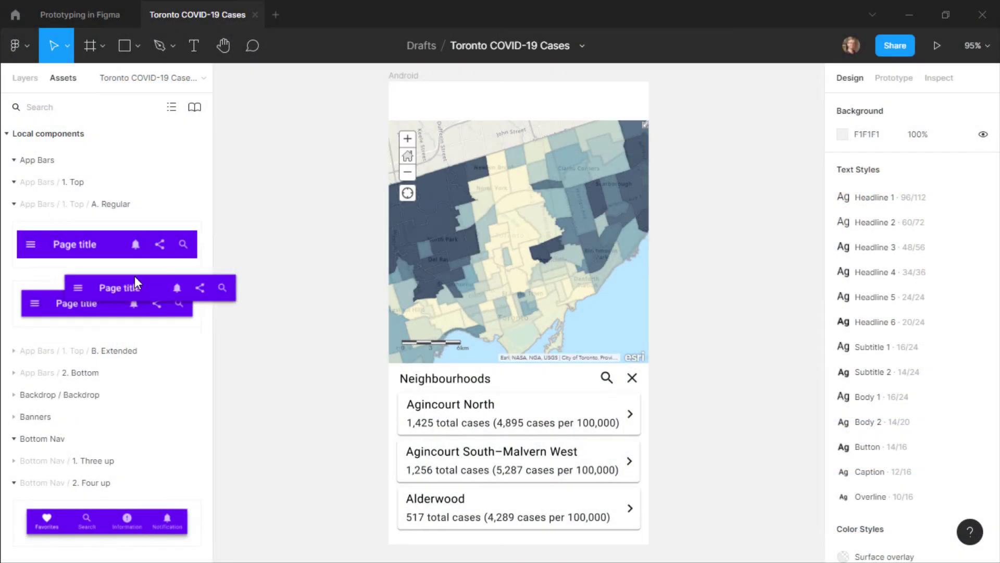
{"action": "left_click_drag", "start_coordinate": [134, 276], "coordinate": [425, 101]}
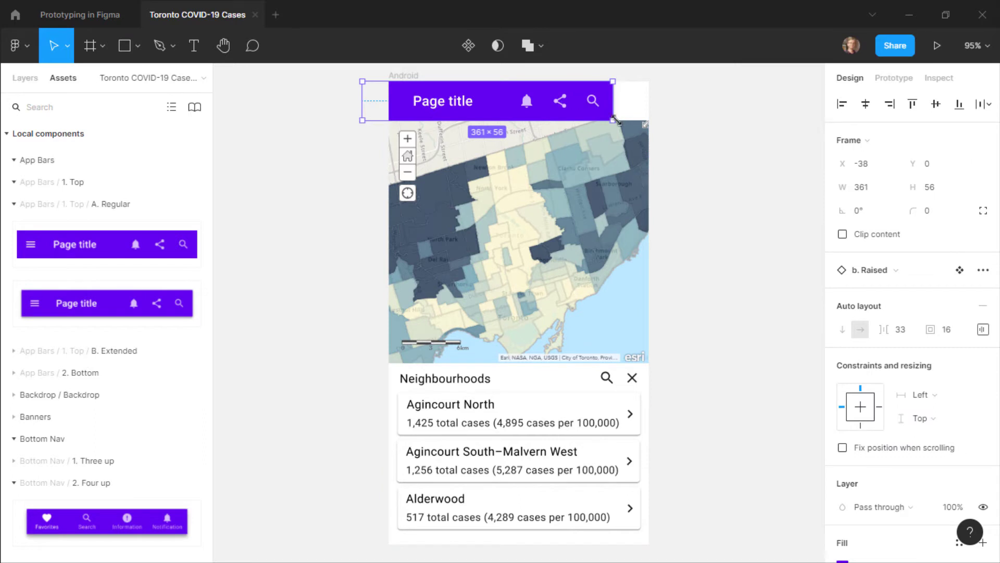
- Stretch the app bar to full width and retitle it 'Toronto COVID-19 Cases'
{"action": "left_click_drag", "start_coordinate": [612, 120], "coordinate": [649, 119]}
{"action": "double_click", "coordinate": [456, 96]}
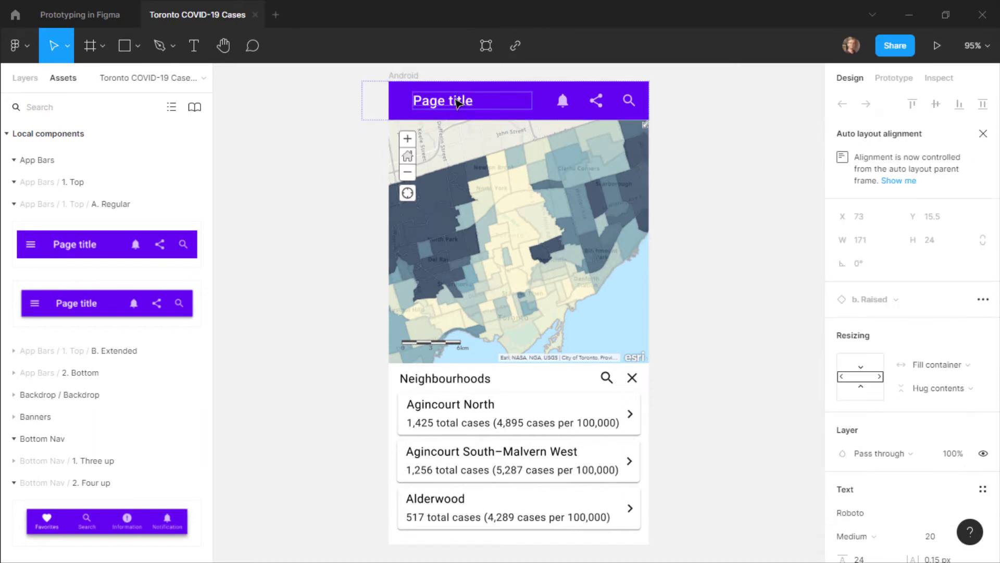
{"action": "double_click", "coordinate": [456, 96]}
{"action": "type", "text": "Toronto COVID-19 Cases"}
{"action": "key", "text": "Escape"}
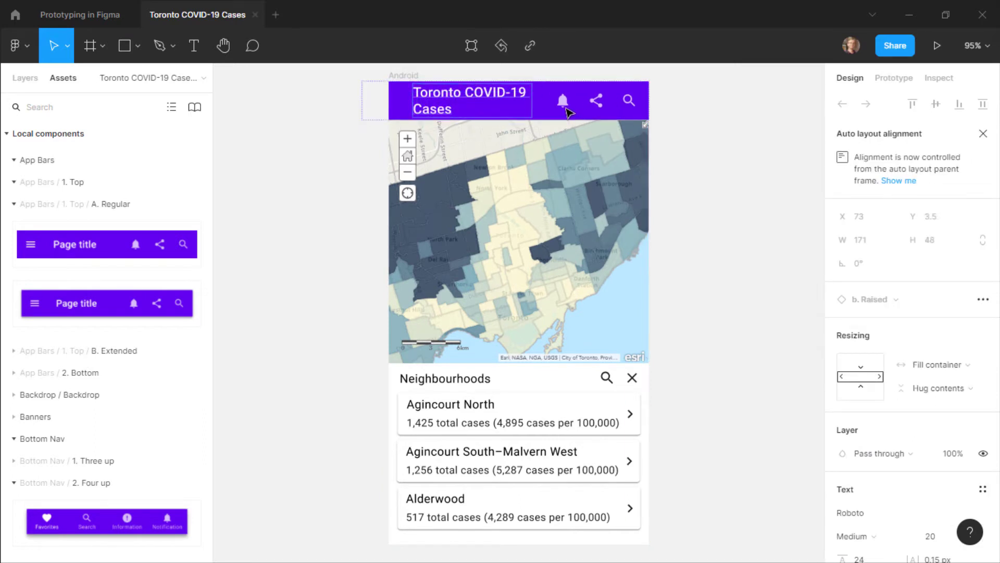
- Delete the bell and share icons and add a slightly widened four-item bottom navigation bar
{"action": "left_click", "coordinate": [565, 106]}
{"action": "key", "text": "Delete"}
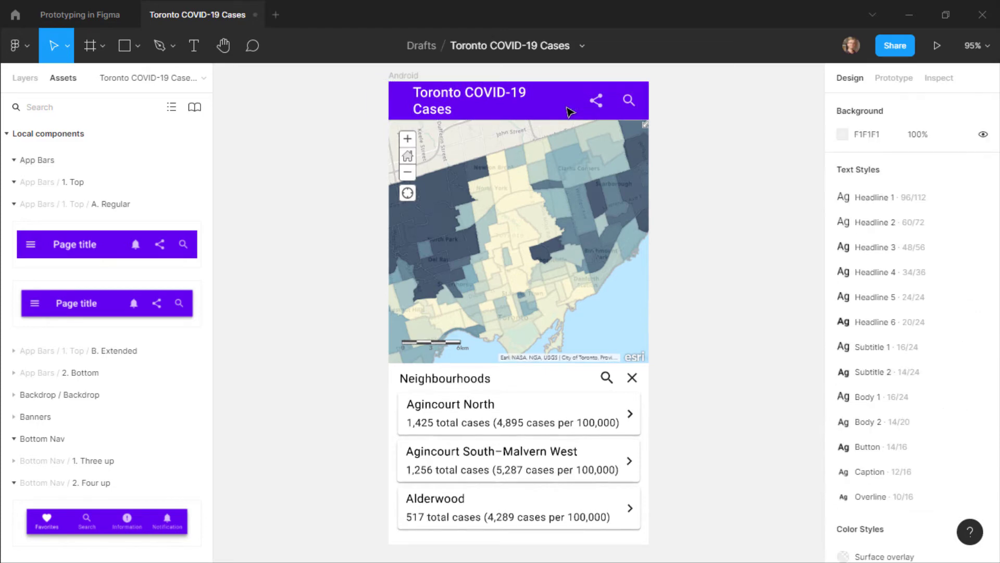
{"action": "left_click", "coordinate": [596, 102]}
{"action": "key", "text": "Delete"}
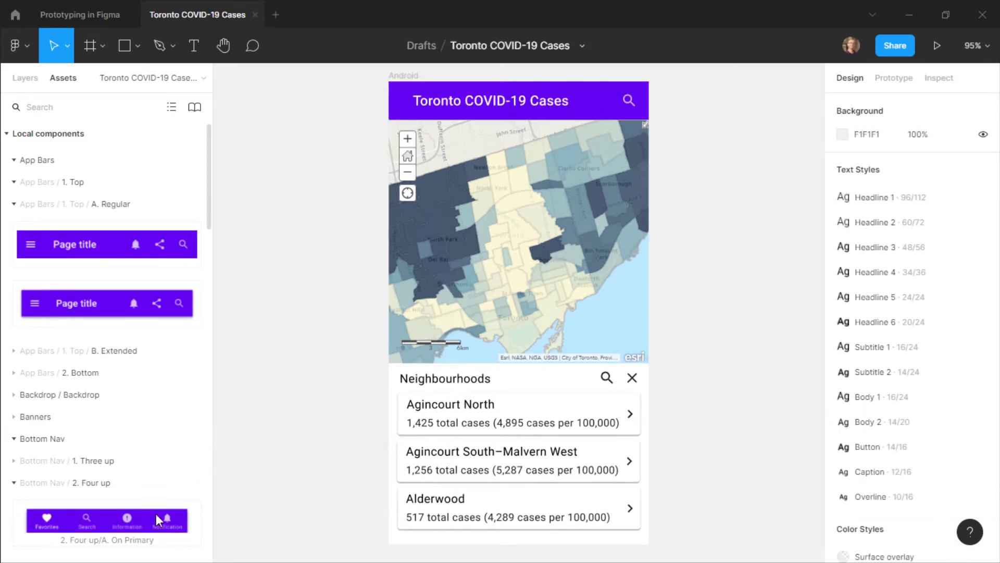
{"action": "left_click_drag", "start_coordinate": [157, 521], "coordinate": [532, 531]}
{"action": "left_click_drag", "start_coordinate": [643, 524], "coordinate": [654, 524]}
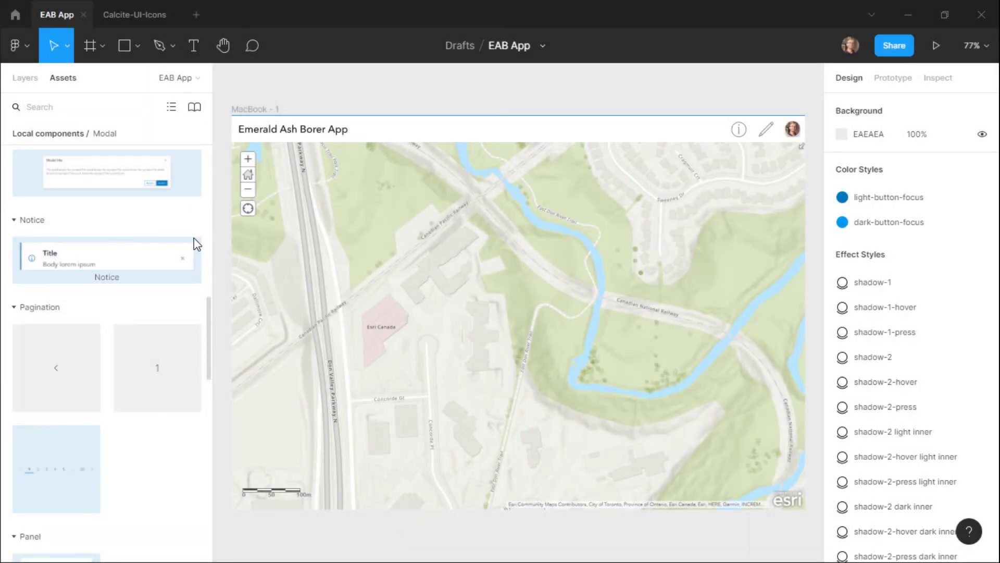
- Place a Panel over the EAB App map and set its Header text to 'Create Tree Point'
{"action": "scroll", "coordinate": [194, 245], "scroll_direction": "down", "scroll_amount": 6}
{"action": "left_click_drag", "start_coordinate": [68, 290], "coordinate": [703, 244]}
{"action": "double_click", "coordinate": [643, 171]}
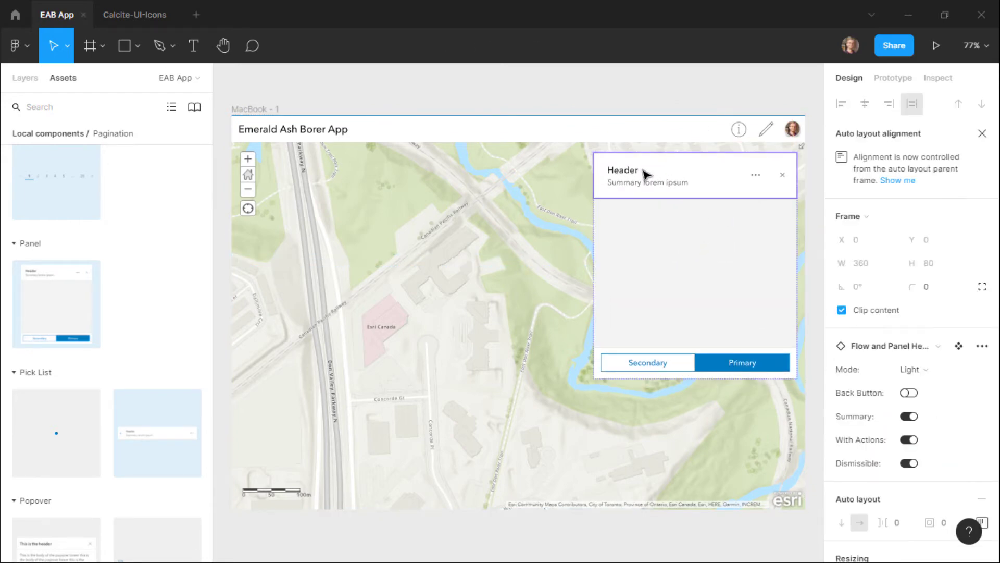
{"action": "double_click", "coordinate": [637, 170]}
{"action": "double_click", "coordinate": [638, 171]}
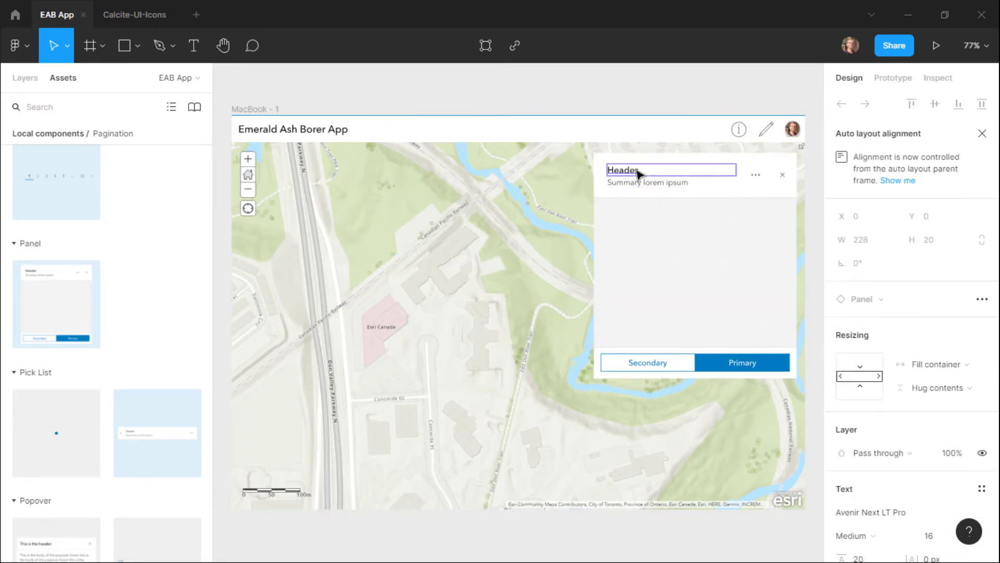
{"action": "double_click", "coordinate": [637, 172]}
{"action": "type", "text": "Create Tree Point"}
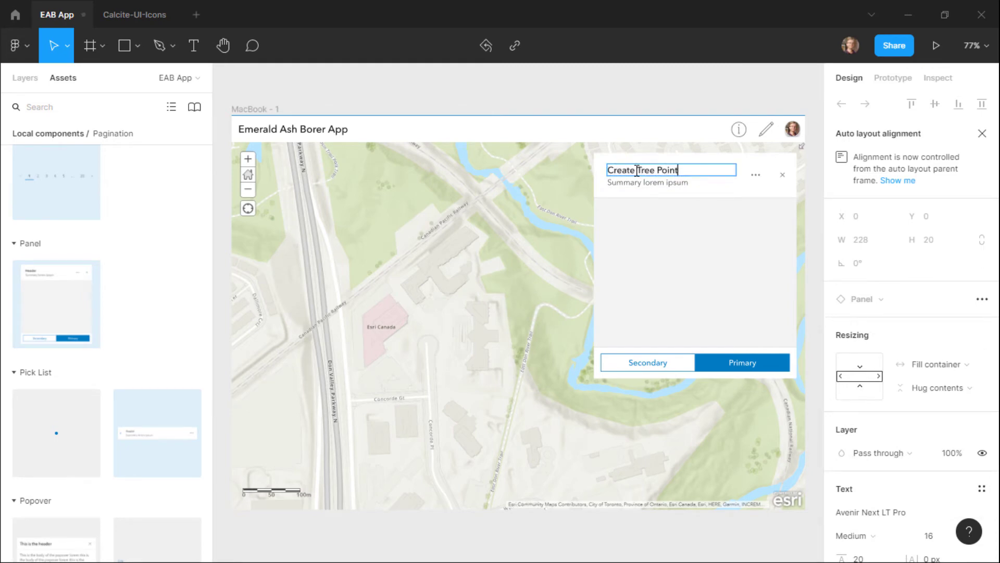
{"action": "triple_click", "coordinate": [651, 182]}
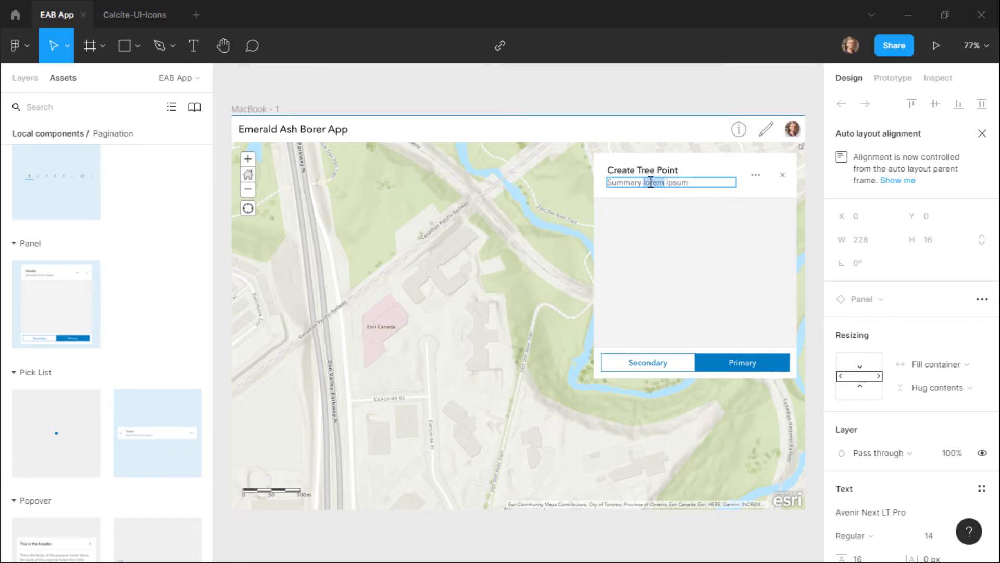
{"action": "type", "text": "Enter"}
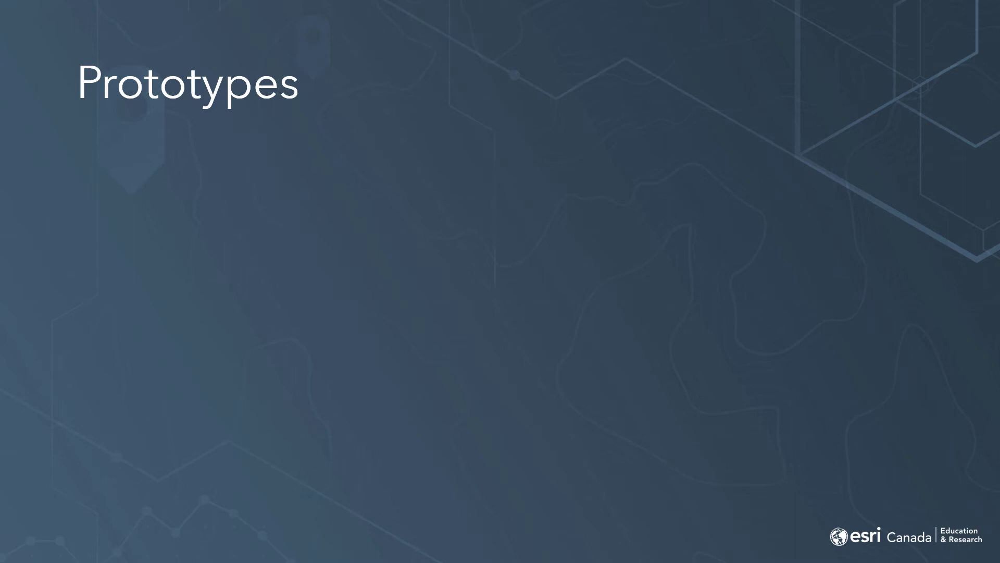
- Reveal the functional and interactive, paper prototyping and software prototype bullets with the paper prototypes photo
{"action": "key", "text": "Right"}
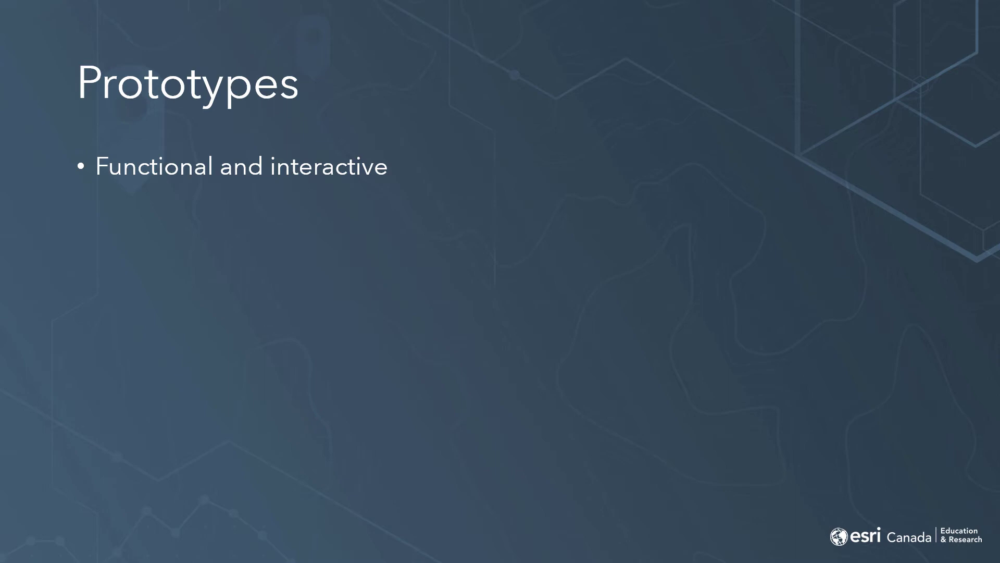
{"action": "key", "text": "Right"}
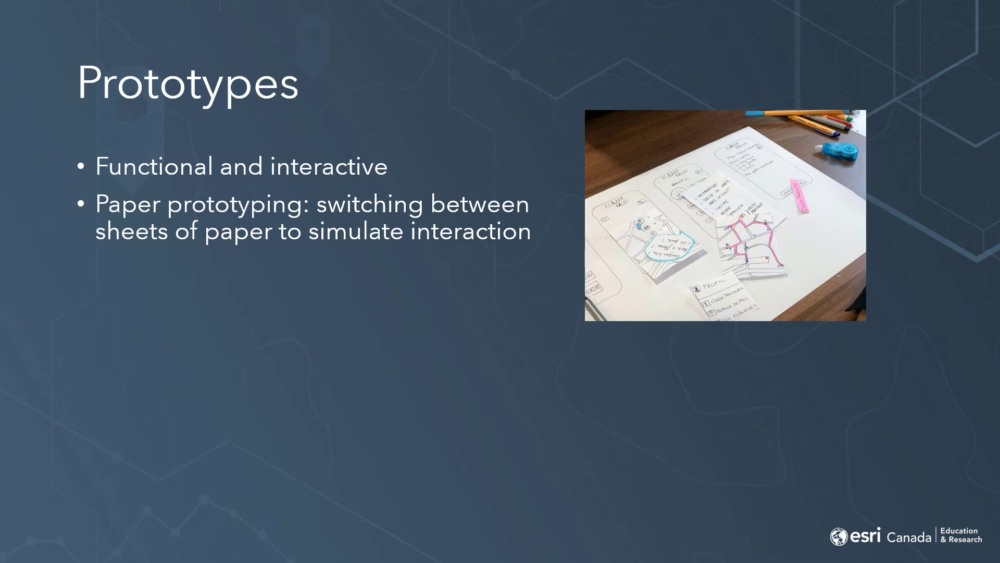
{"action": "key", "text": "Right"}
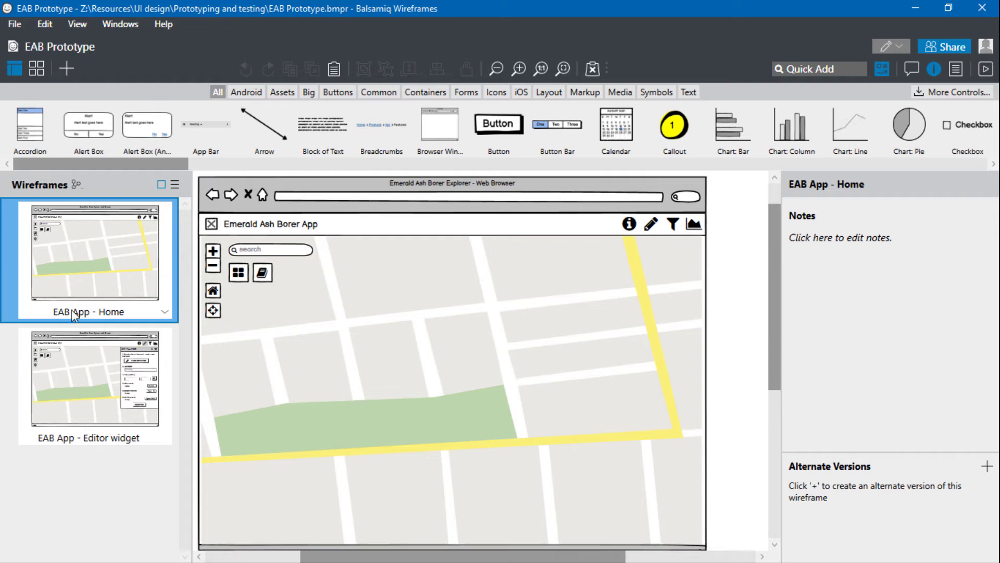
- Link the Home wireframe's pencil icon to 'EAB App - Editor widget' and preview Home full screen
{"action": "left_click", "coordinate": [77, 345]}
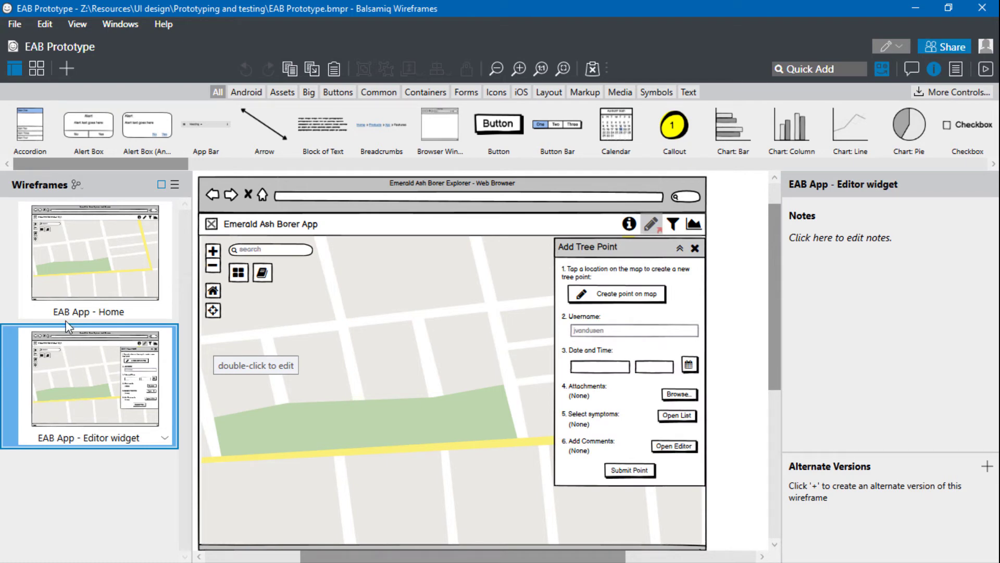
{"action": "left_click", "coordinate": [70, 263]}
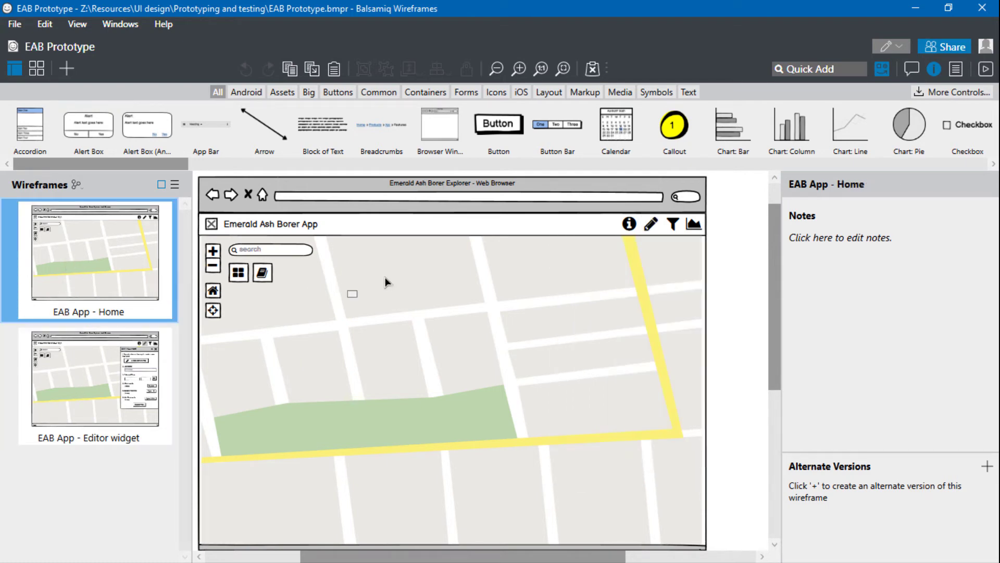
{"action": "left_click", "coordinate": [655, 229]}
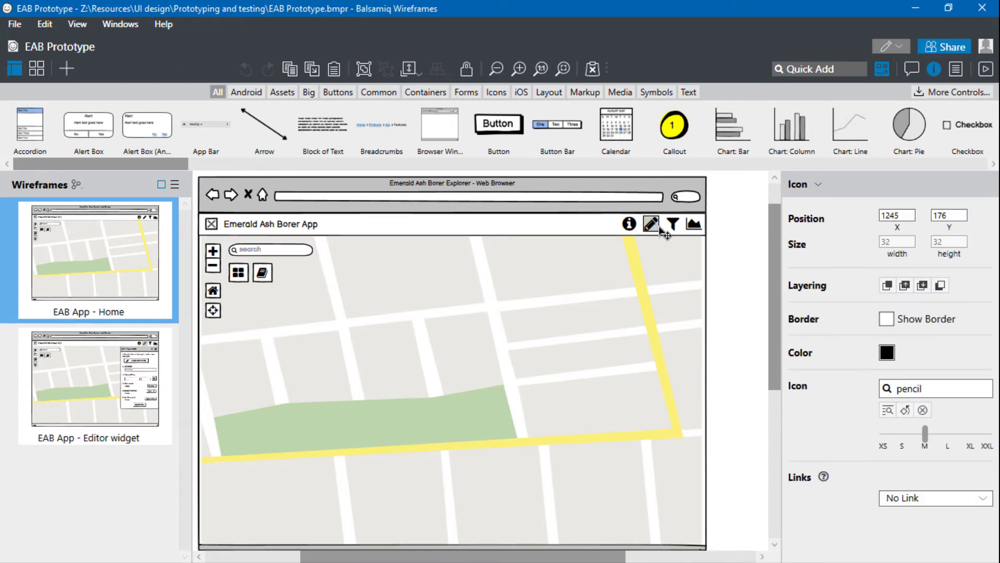
{"action": "left_click", "coordinate": [903, 492]}
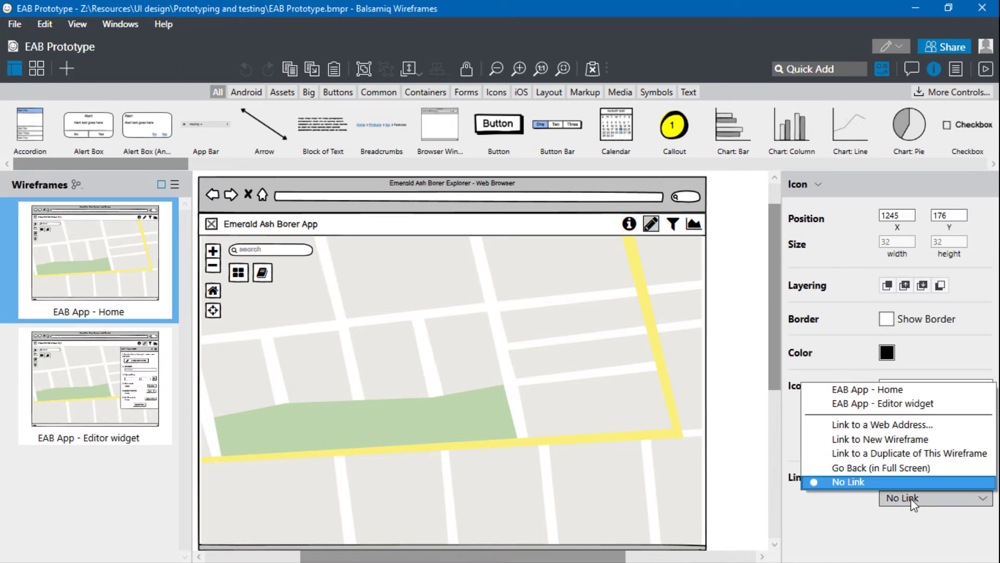
{"action": "left_click", "coordinate": [889, 404]}
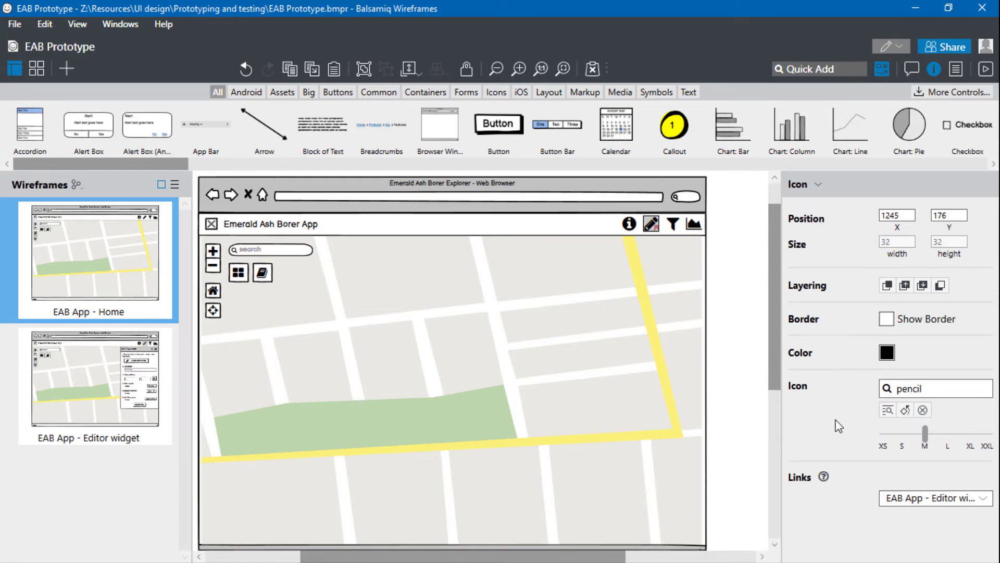
{"action": "key", "text": "ctrl+f"}
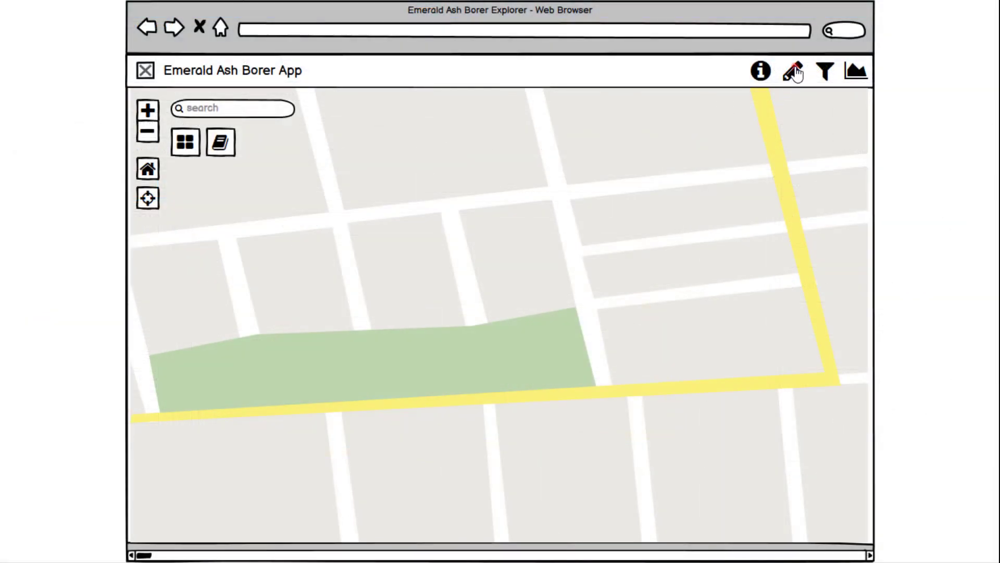
{"action": "left_click", "coordinate": [794, 72]}
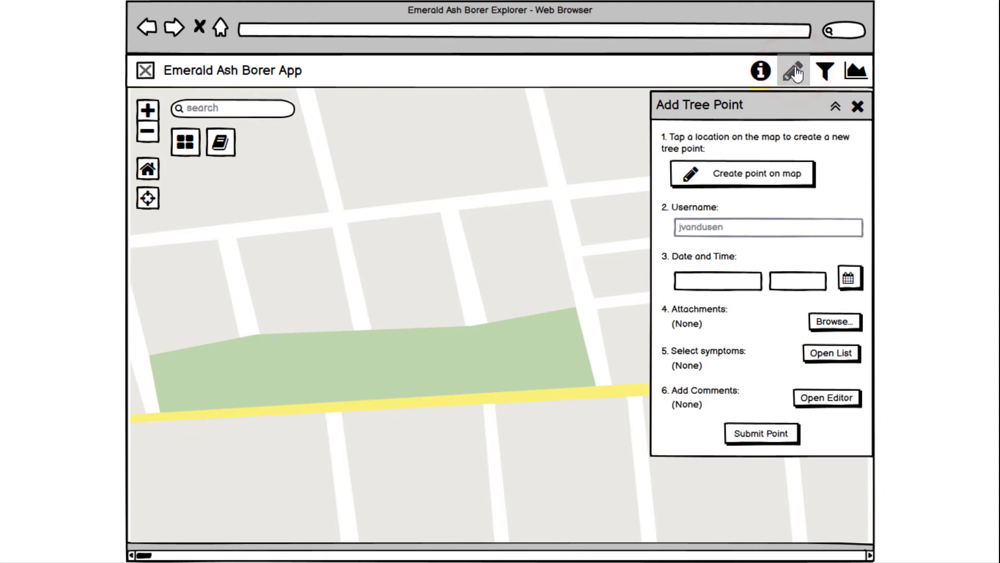
{"action": "left_click", "coordinate": [794, 72]}
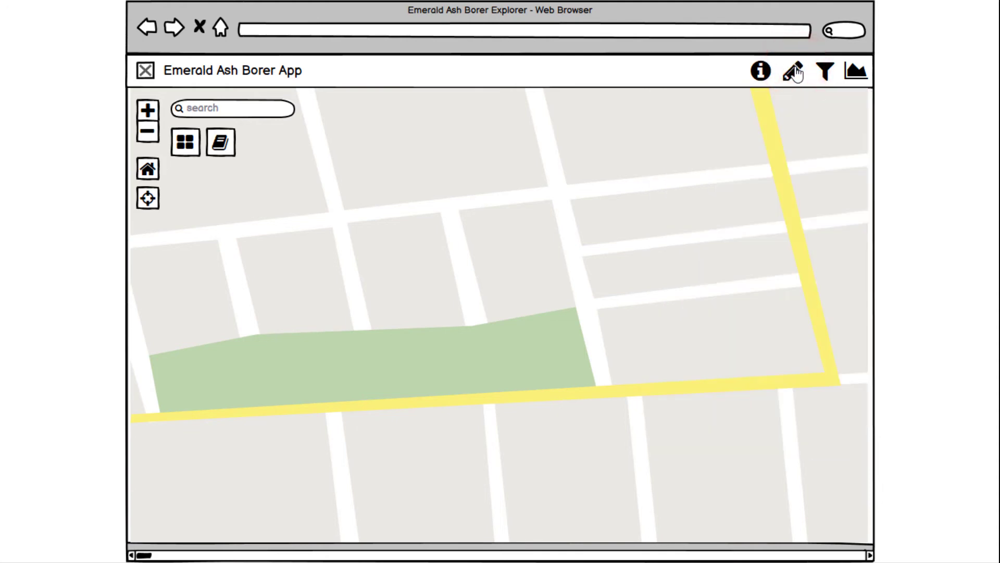
{"action": "left_click", "coordinate": [794, 72]}
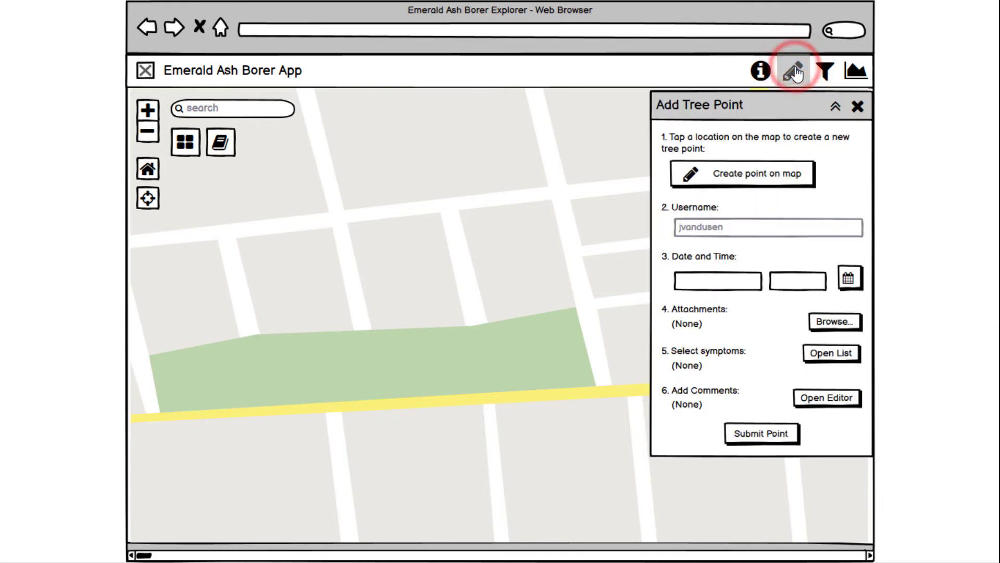
{"action": "left_click", "coordinate": [794, 72]}
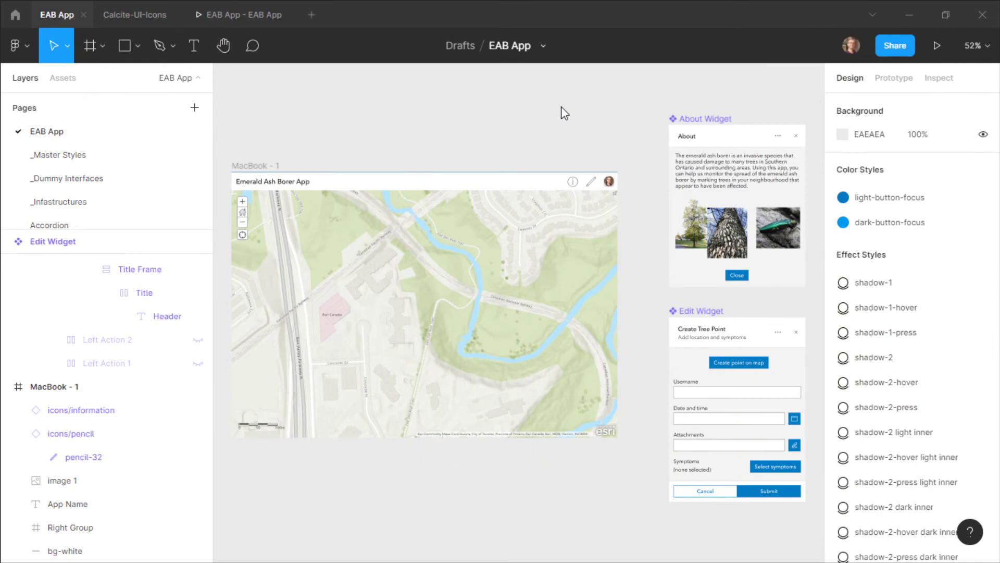
- Connect the map header's pencil icon to Edit Widget with an Open overlay action
{"action": "scroll", "coordinate": [650, 302], "scroll_direction": "up", "scroll_amount": 1}
{"action": "scroll", "coordinate": [651, 313], "scroll_direction": "up", "scroll_amount": 1}
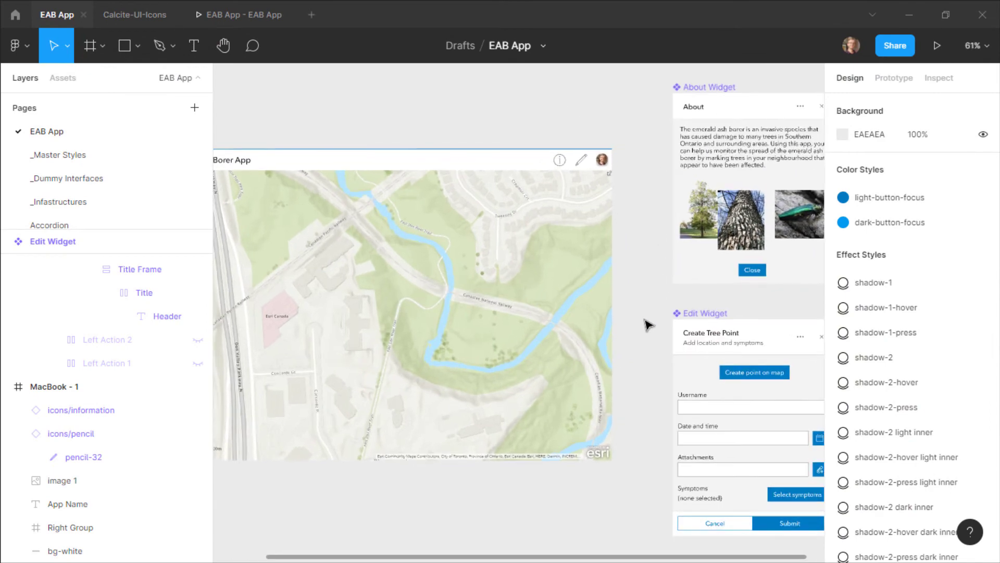
{"action": "scroll", "coordinate": [594, 315], "scroll_direction": "right", "scroll_amount": 2}
{"action": "left_click", "coordinate": [519, 159]}
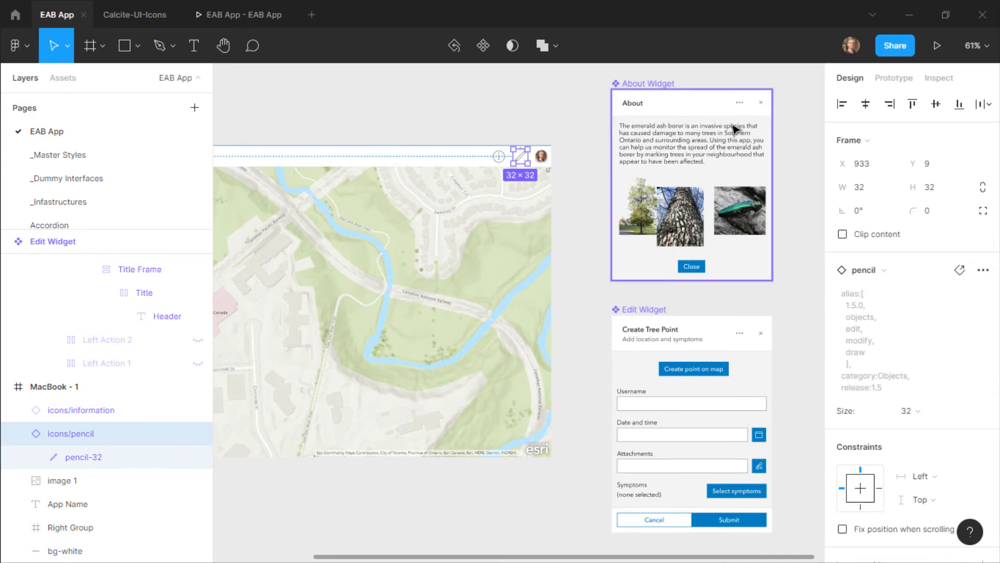
{"action": "left_click", "coordinate": [894, 79]}
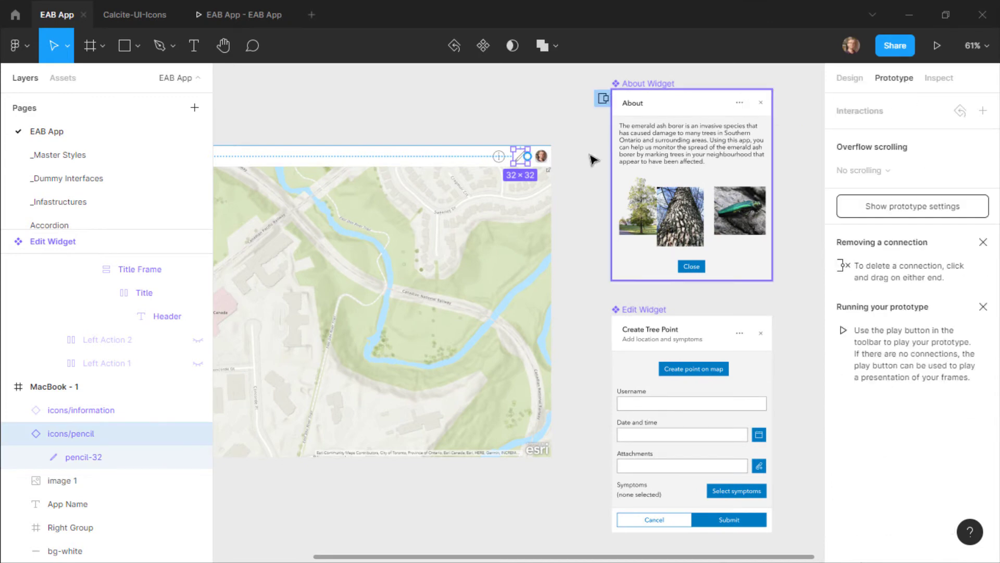
{"action": "mouse_move", "coordinate": [527, 156]}
{"action": "left_mouse_down"}
{"action": "mouse_move", "coordinate": [576, 232]}
{"action": "mouse_move", "coordinate": [584, 375]}
{"action": "mouse_move", "coordinate": [621, 419]}
{"action": "left_mouse_up"}
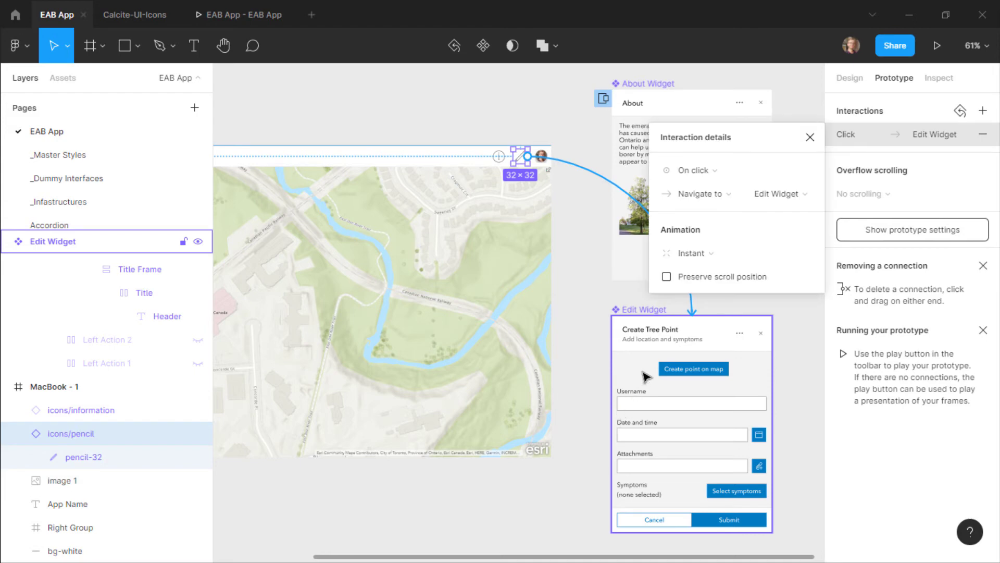
{"action": "left_click", "coordinate": [718, 193]}
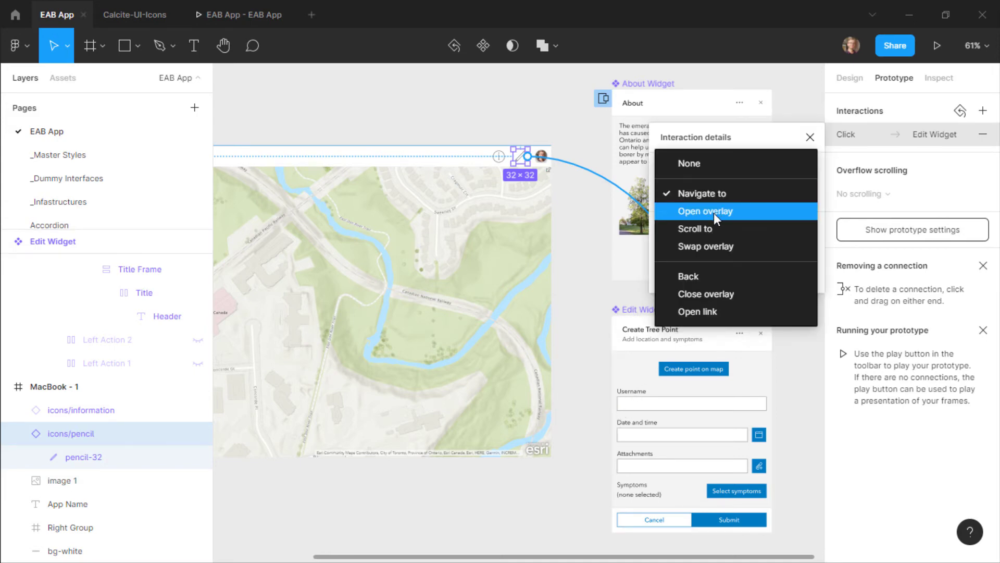
{"action": "left_click", "coordinate": [714, 211]}
- Position the Edit Widget overlay over the map's right side, keeping On click as the trigger
{"action": "left_click_drag", "start_coordinate": [603, 184], "coordinate": [472, 197]}
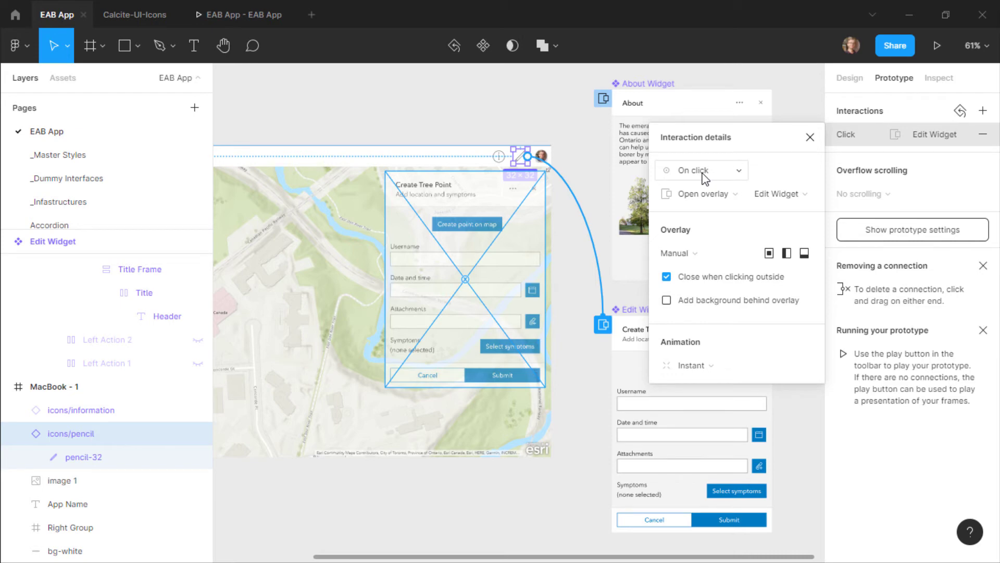
{"action": "left_click", "coordinate": [706, 174]}
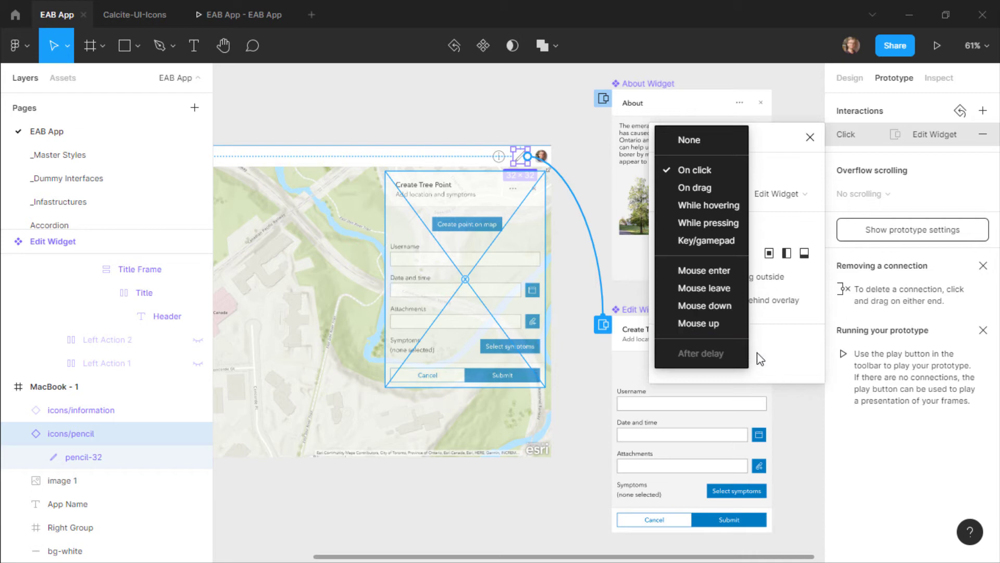
{"action": "left_click", "coordinate": [770, 364]}
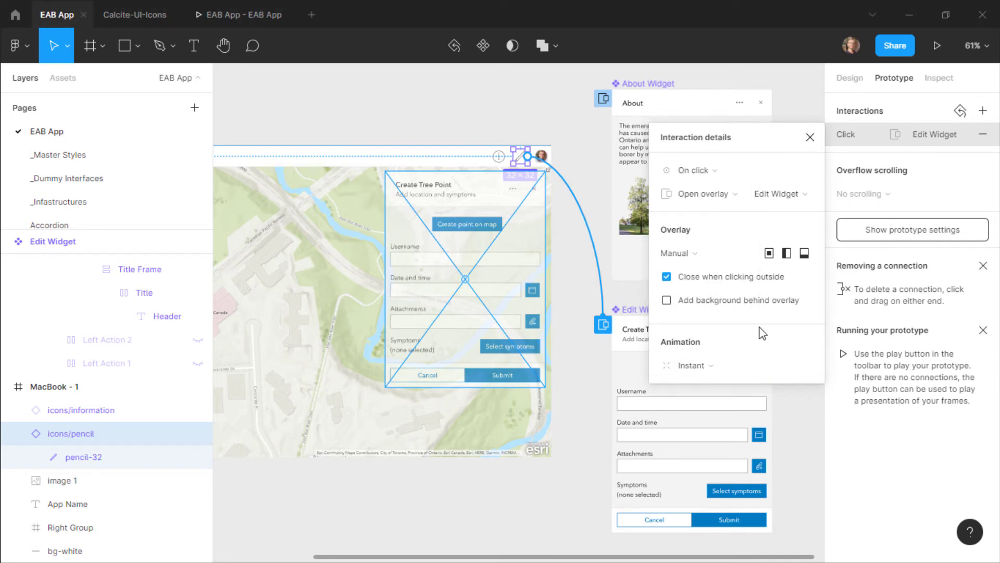
{"action": "left_click", "coordinate": [810, 137]}
{"action": "left_click", "coordinate": [799, 184]}
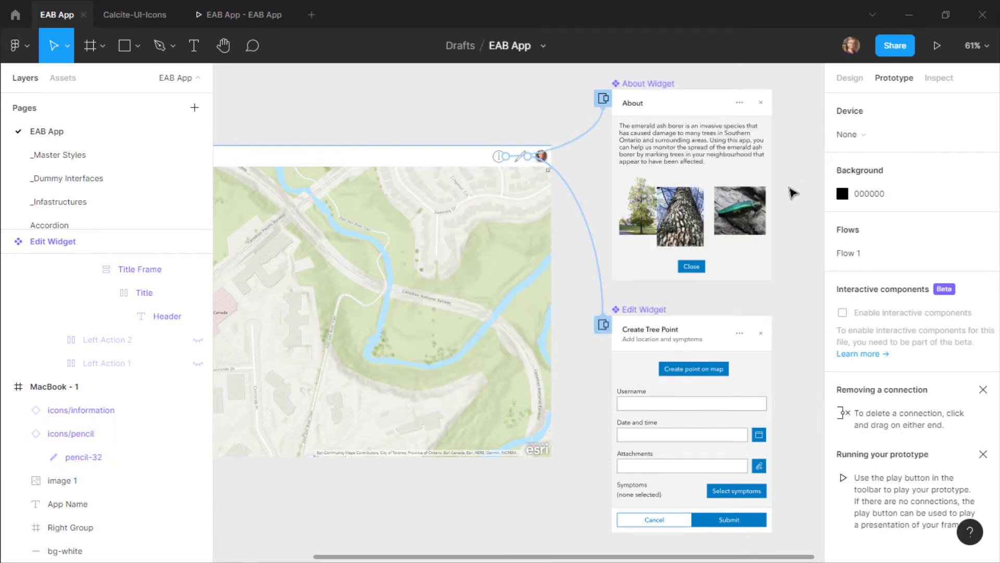
{"action": "scroll", "coordinate": [785, 194], "scroll_direction": "down", "scroll_amount": 3}
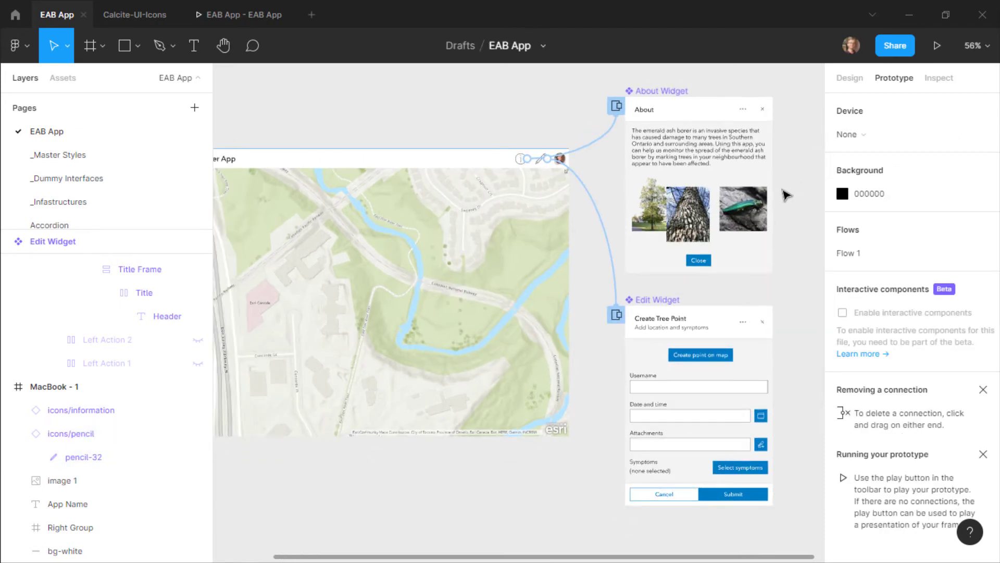